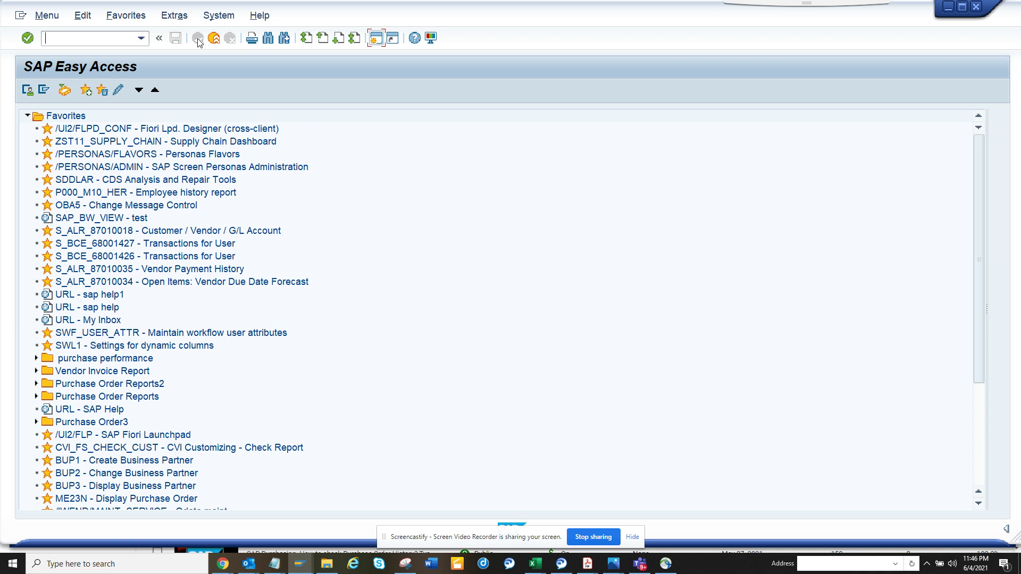
{"action": "type", "text": "se03"}
- Run transaction SE03 to reach the Transport Organizer Tools
{"action": "key", "text": "Return"}
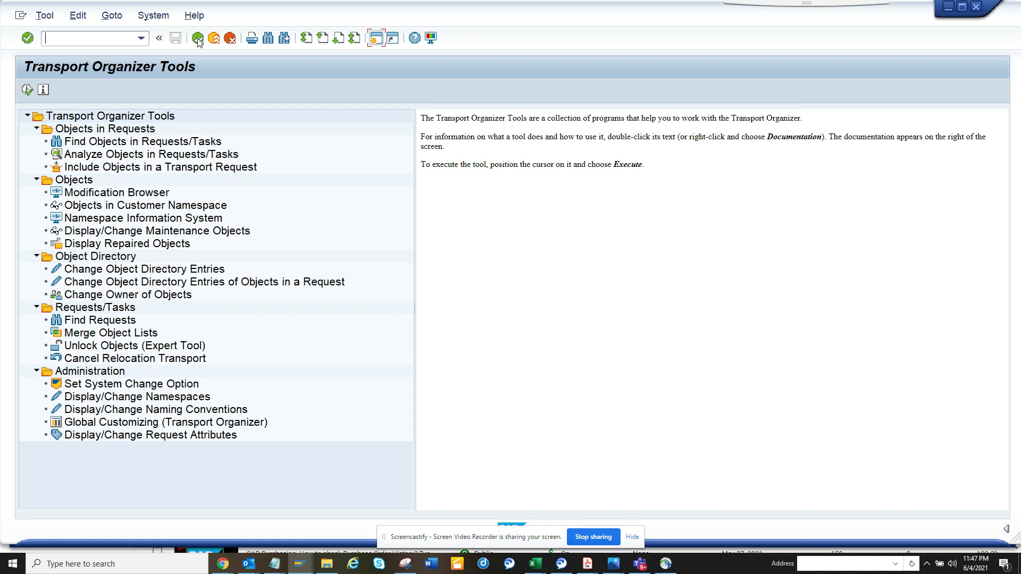
- Open Find Objects in Requests/Tasks, search programs matching Z*, then return to the criteria
{"action": "left_click", "coordinate": [160, 143]}
{"action": "double_click", "coordinate": [160, 143]}
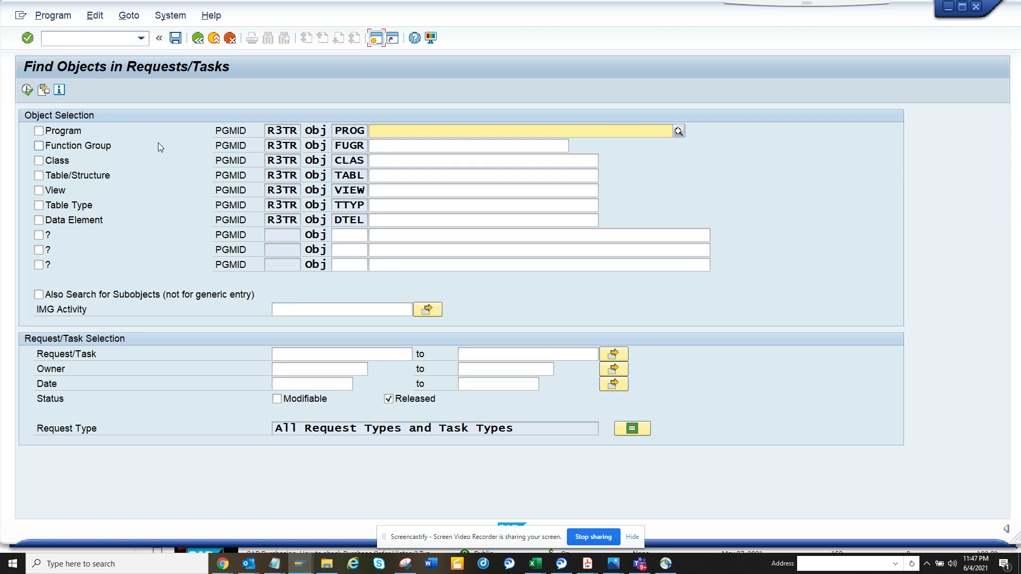
{"action": "left_click", "coordinate": [38, 131]}
{"action": "left_click", "coordinate": [387, 130]}
{"action": "type", "text": "z*"}
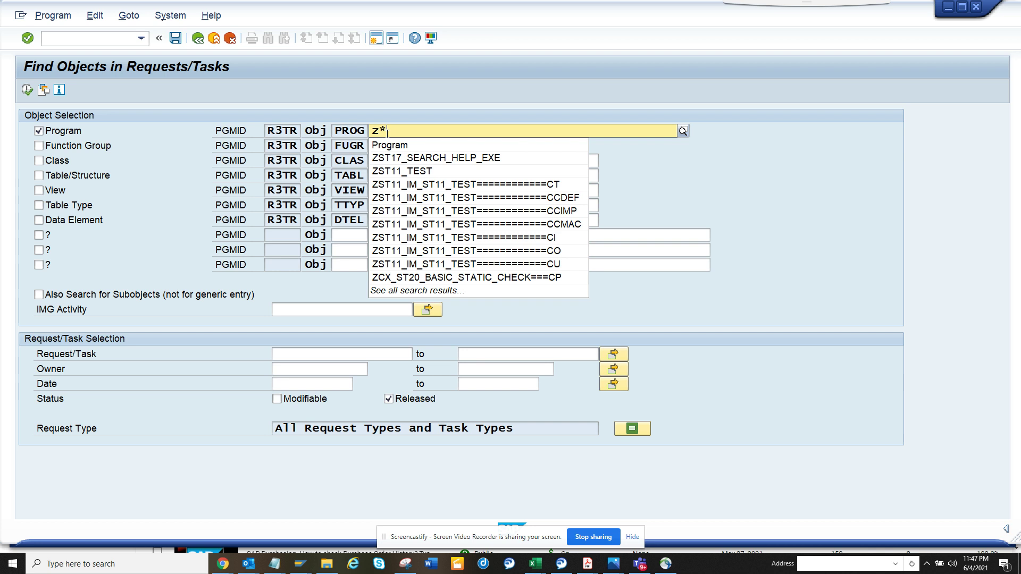
{"action": "key", "text": "Return"}
{"action": "key", "text": "F8"}
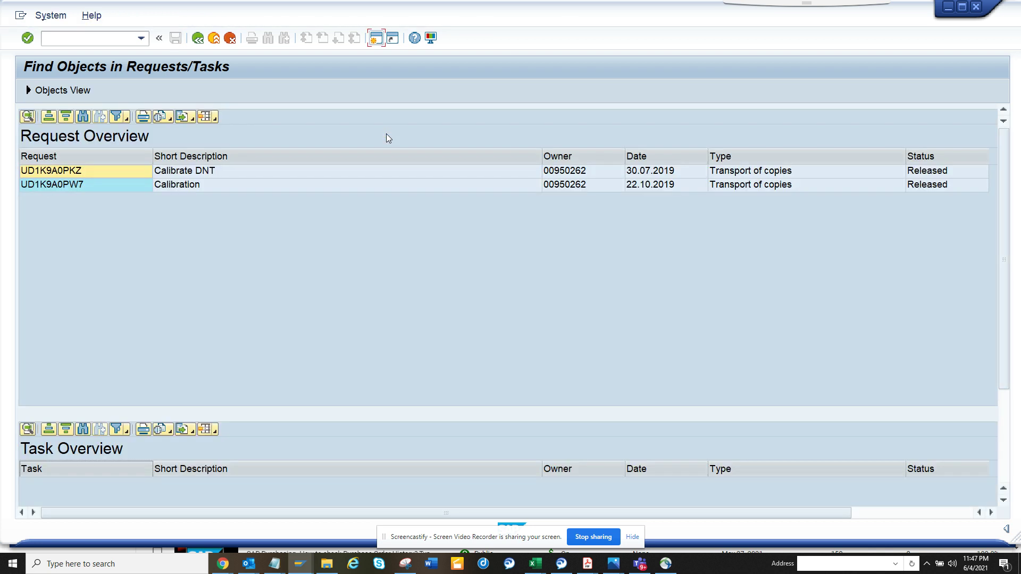
{"action": "key", "text": "F3"}
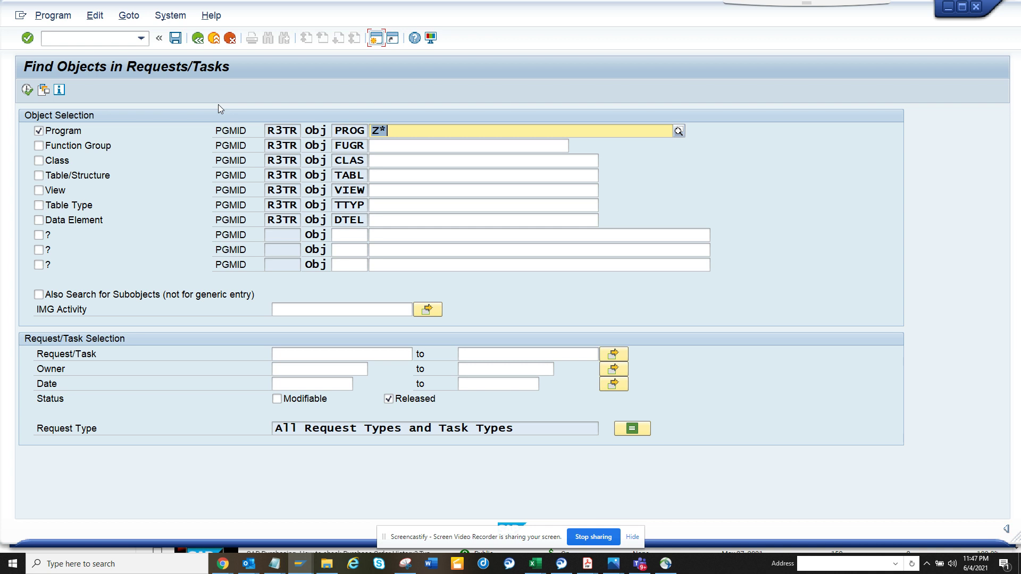
- Swap the Program criterion for Function Group Z*, search, then back out to the tools list
{"action": "left_click", "coordinate": [39, 131]}
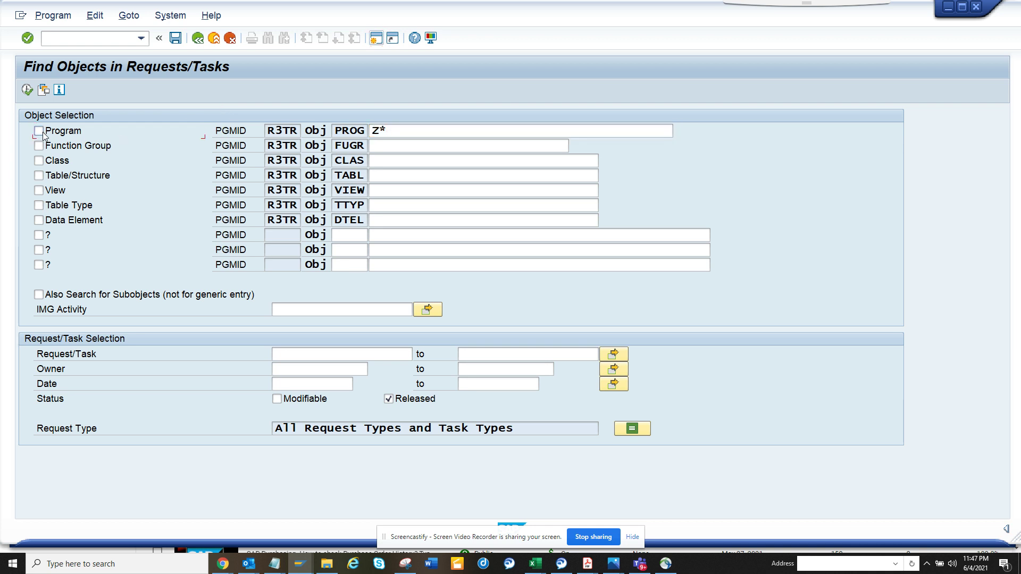
{"action": "left_click", "coordinate": [38, 146]}
{"action": "left_click", "coordinate": [399, 145]}
{"action": "left_click", "coordinate": [388, 145]}
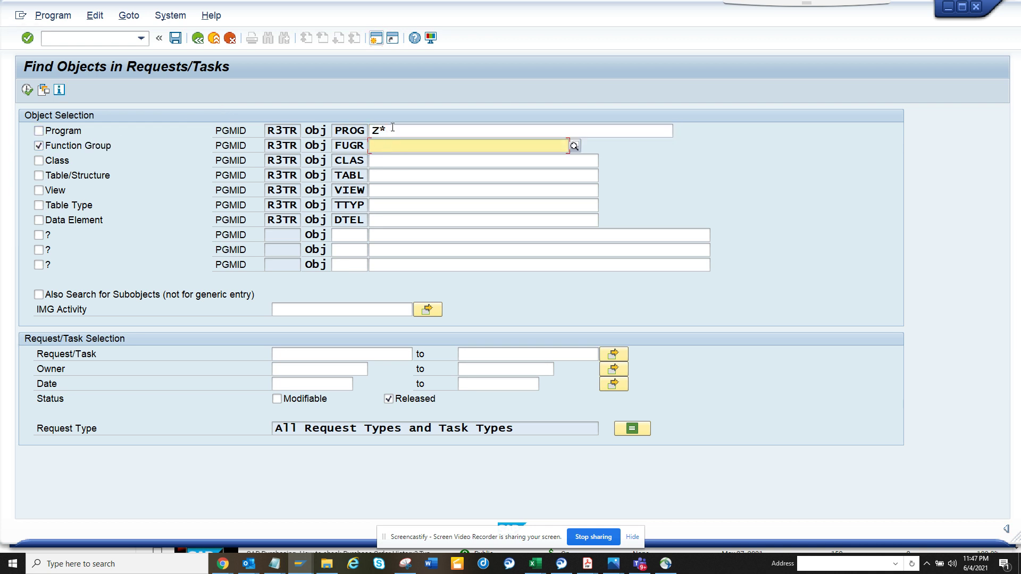
{"action": "type", "text": "z*"}
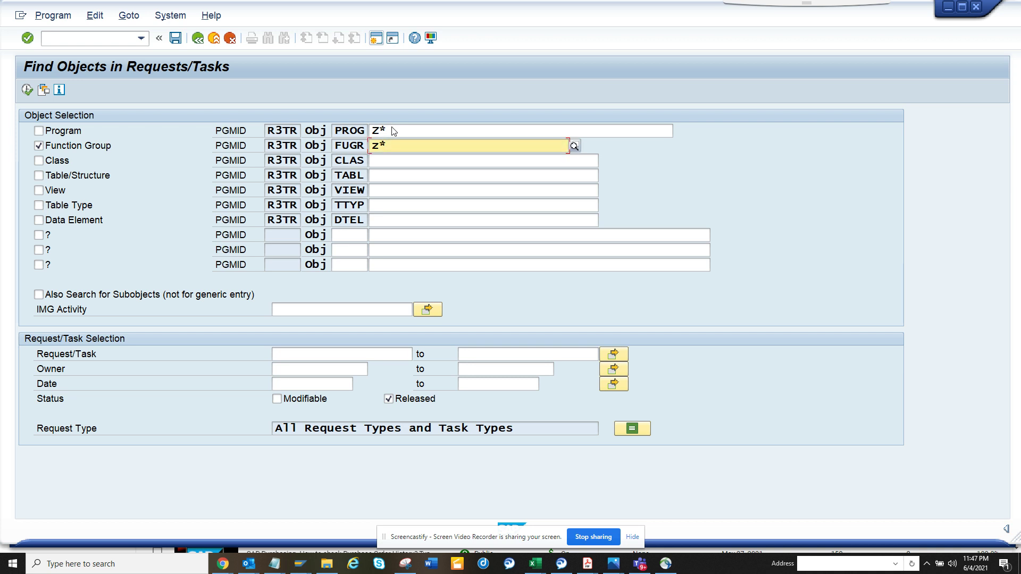
{"action": "key", "text": "Return"}
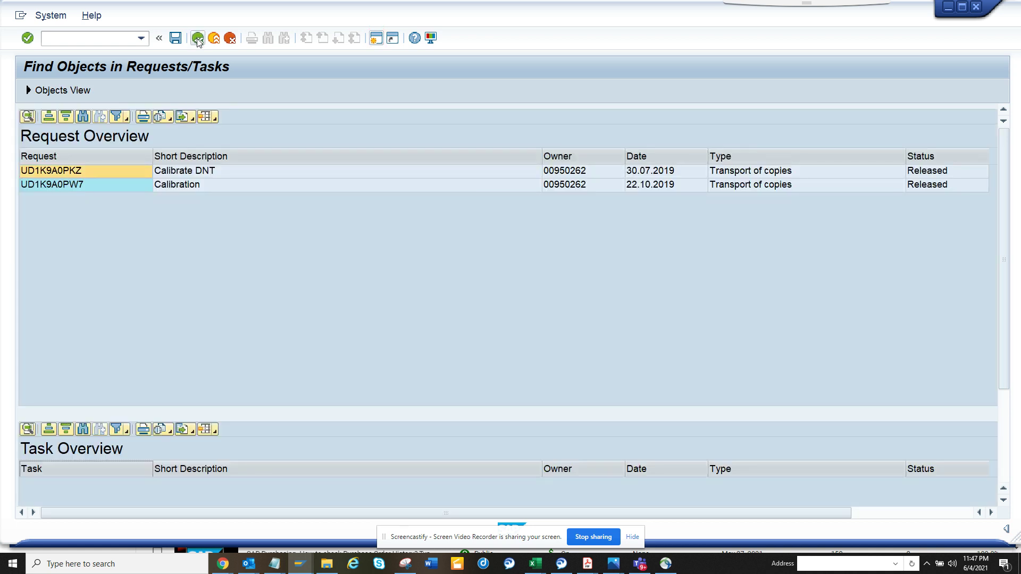
{"action": "left_click", "coordinate": [198, 38]}
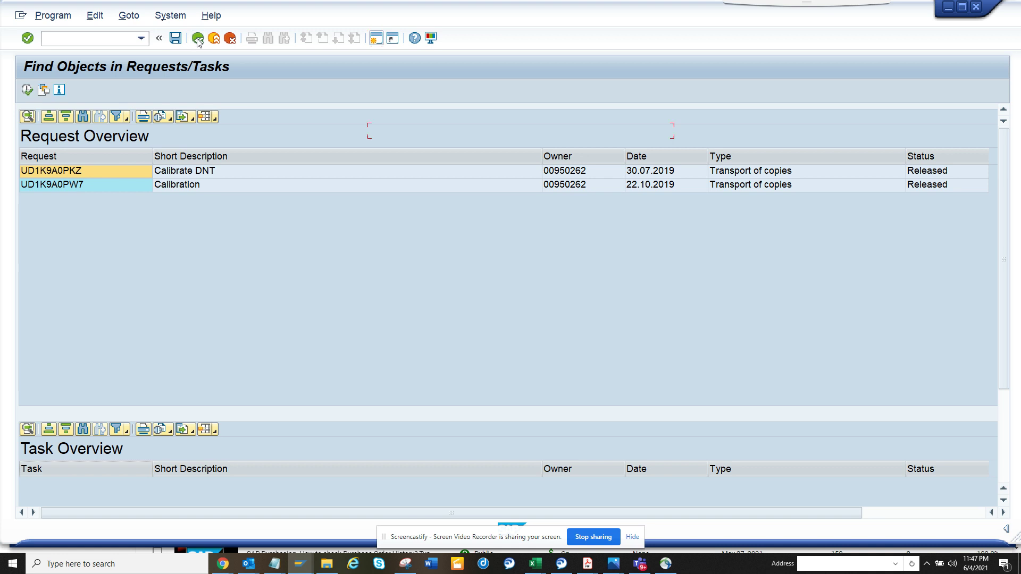
{"action": "left_click", "coordinate": [198, 37]}
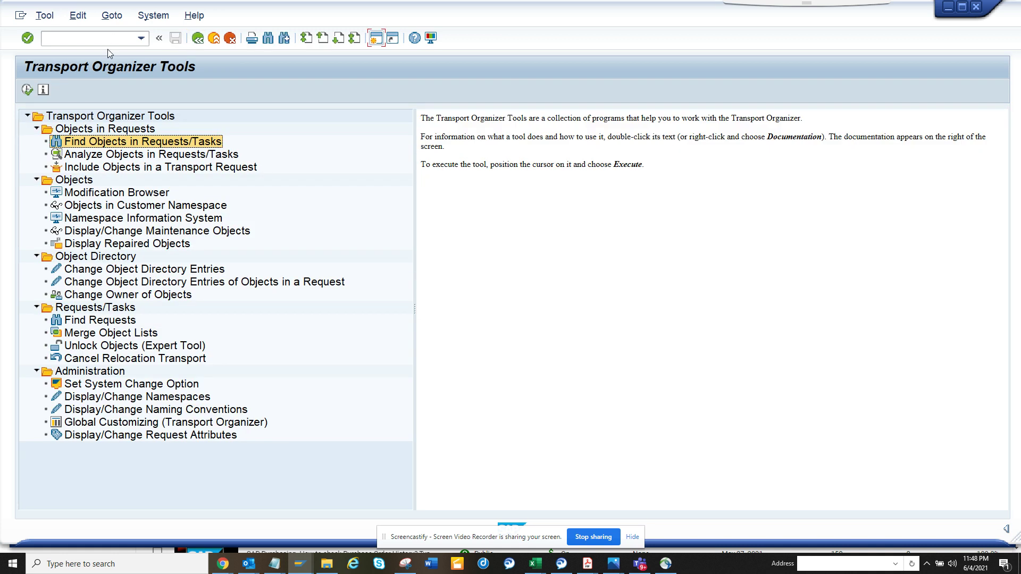
- Reopen Find Objects in Requests/Tasks, include subobjects, and open the IMG Activity node lookup
{"action": "double_click", "coordinate": [149, 142]}
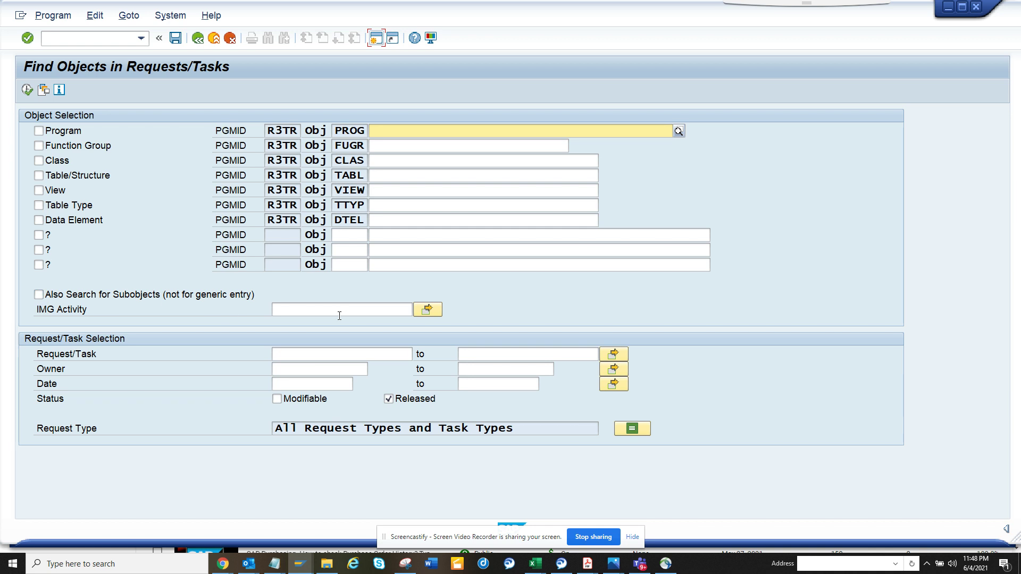
{"action": "left_click", "coordinate": [38, 295]}
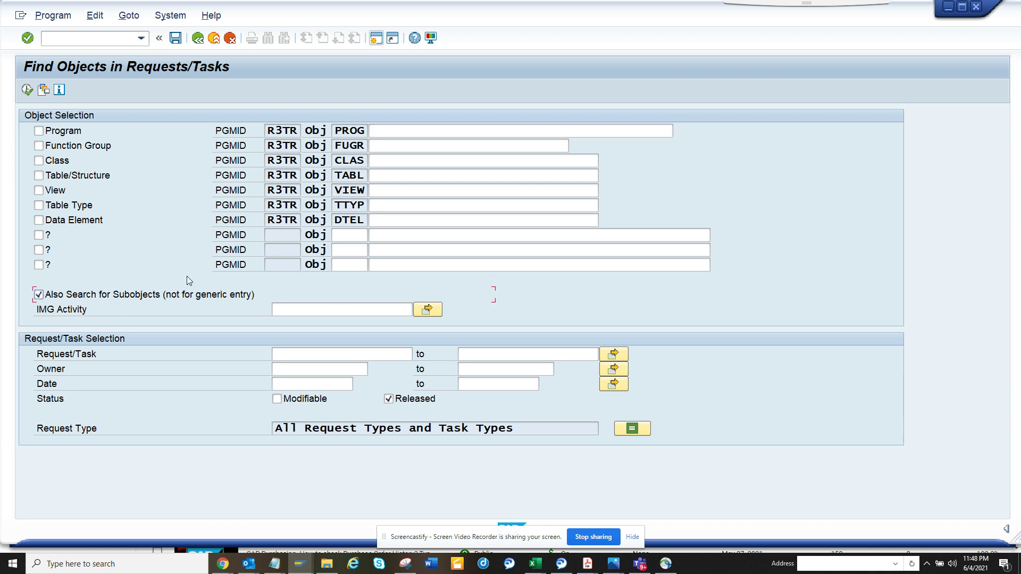
{"action": "left_click", "coordinate": [380, 306]}
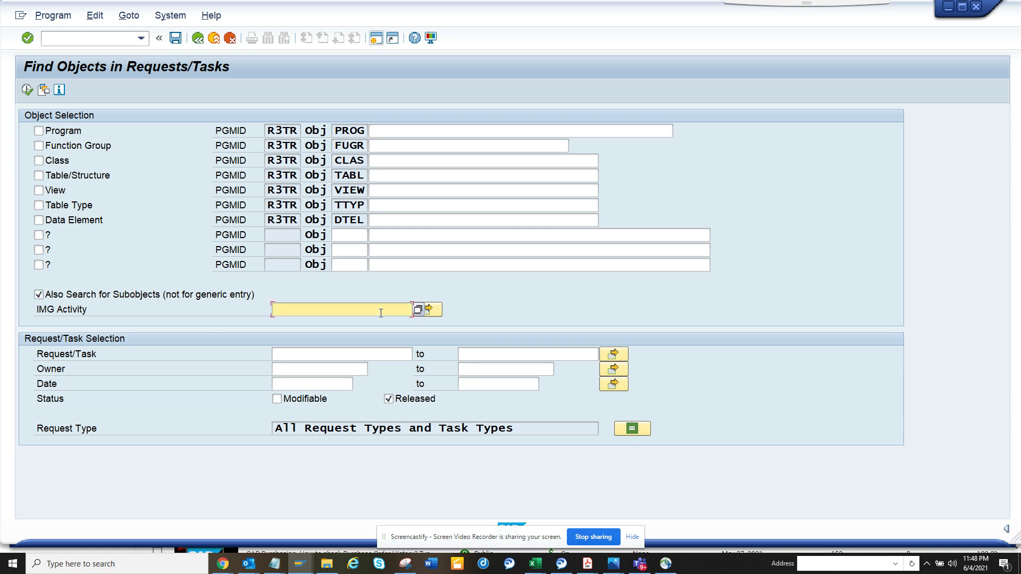
{"action": "left_click", "coordinate": [423, 310]}
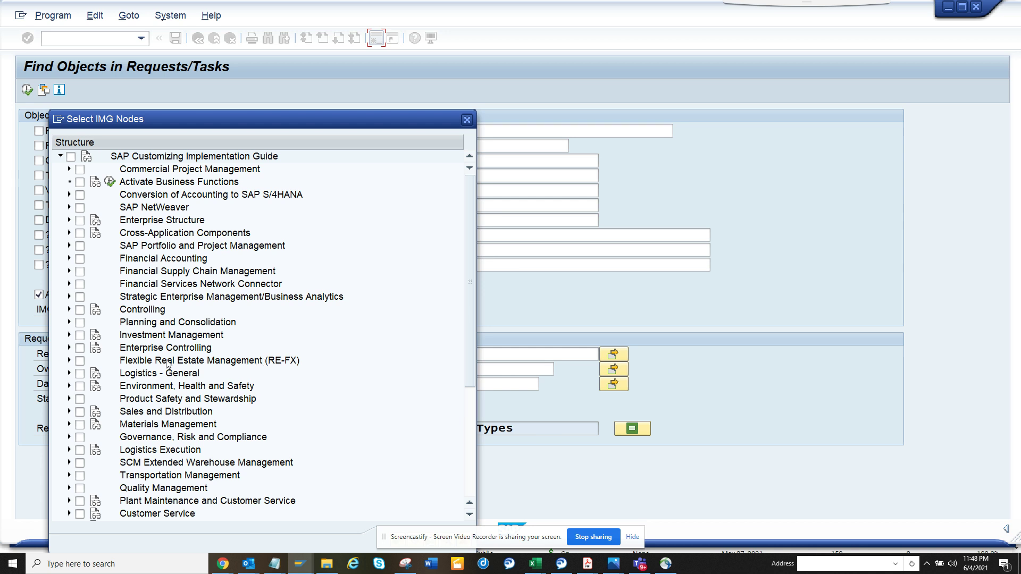
- Under Financial Accounting > General Ledger Accounting, tick Master Data, G/L Accounts and Profit Center
{"action": "left_click", "coordinate": [71, 258]}
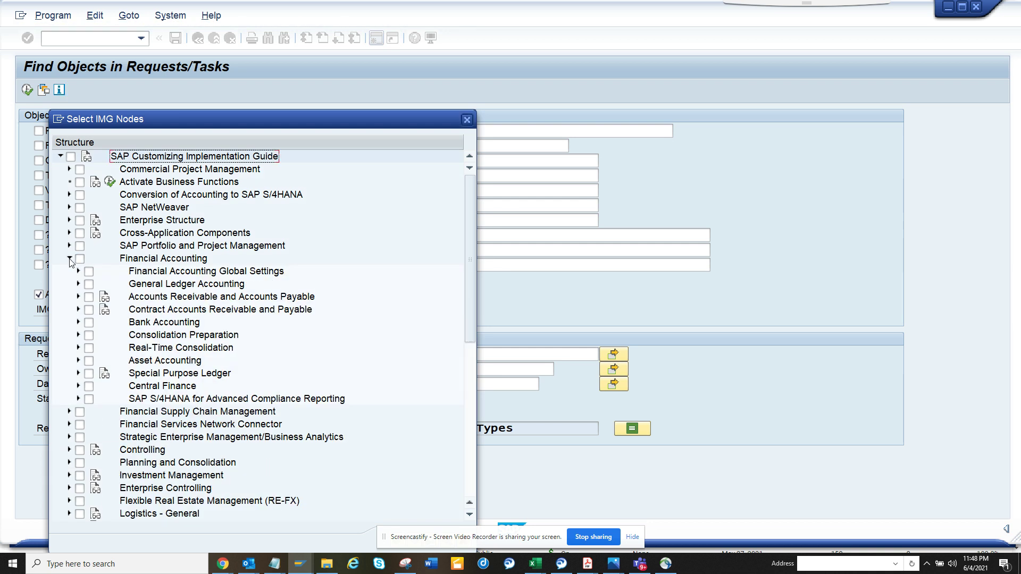
{"action": "left_click", "coordinate": [79, 284]}
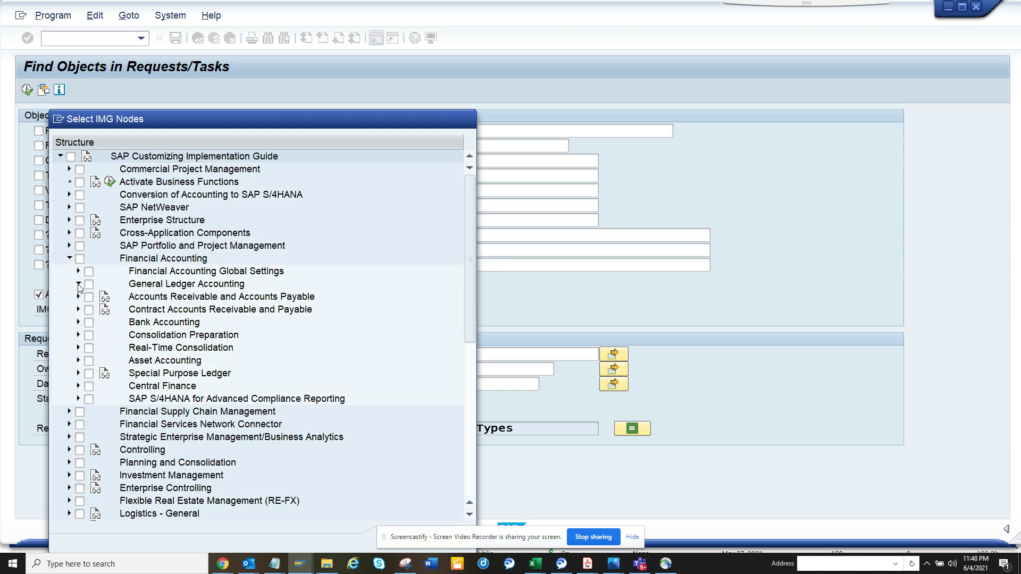
{"action": "left_click", "coordinate": [98, 297]}
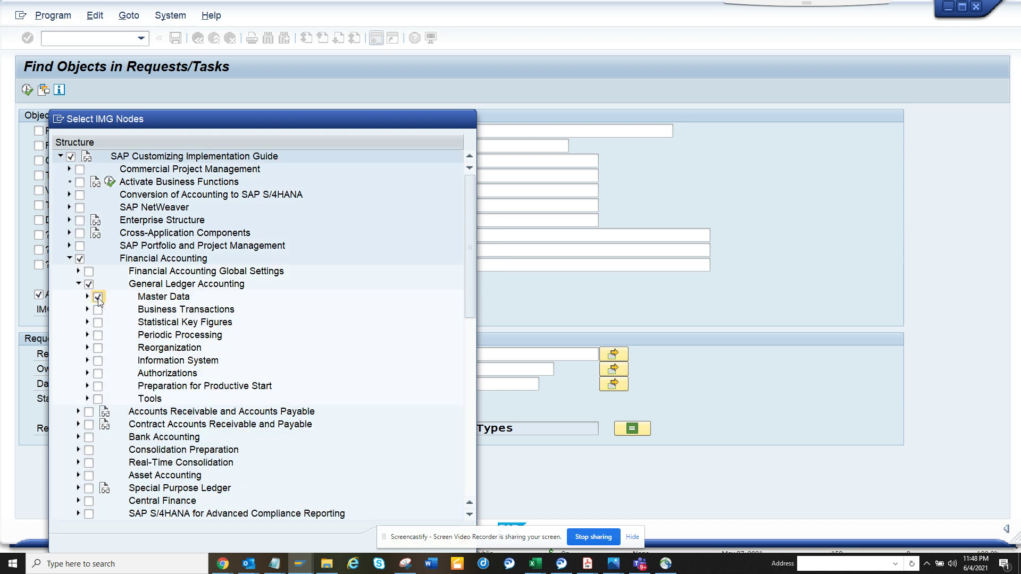
{"action": "left_click", "coordinate": [86, 297]}
{"action": "left_click", "coordinate": [107, 309]}
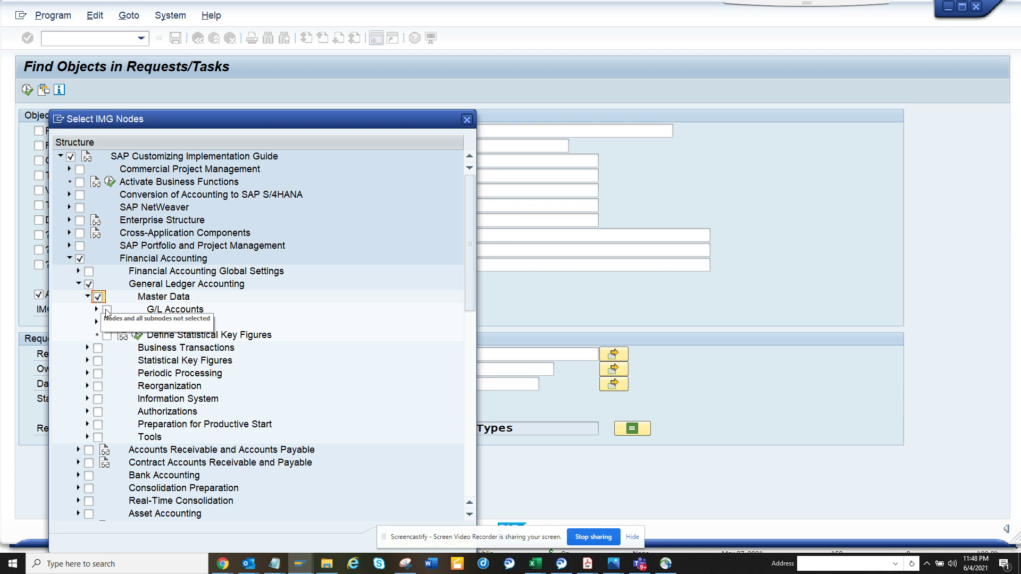
{"action": "left_click", "coordinate": [107, 323]}
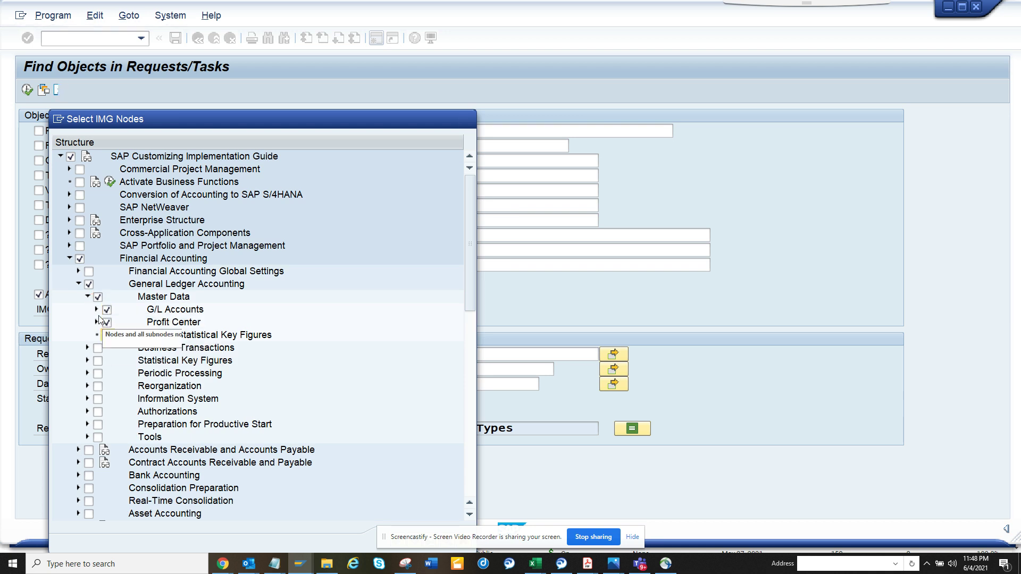
- Tick the G/L Accounts activities: creation and processing, line items, financial statement versions, semantic tags, cost element groups
{"action": "left_click", "coordinate": [97, 310]}
{"action": "left_click", "coordinate": [116, 323]}
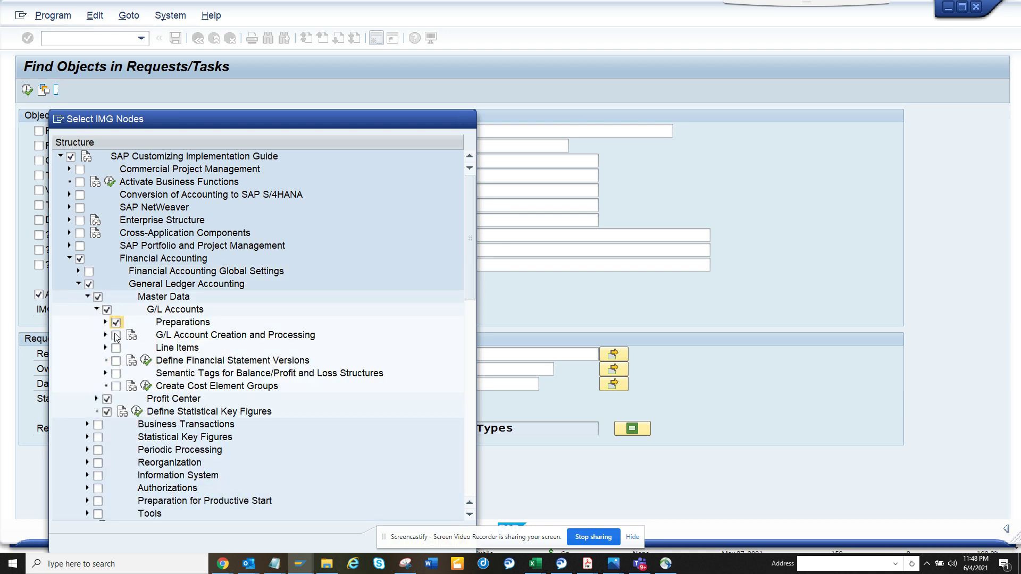
{"action": "left_click", "coordinate": [116, 349]}
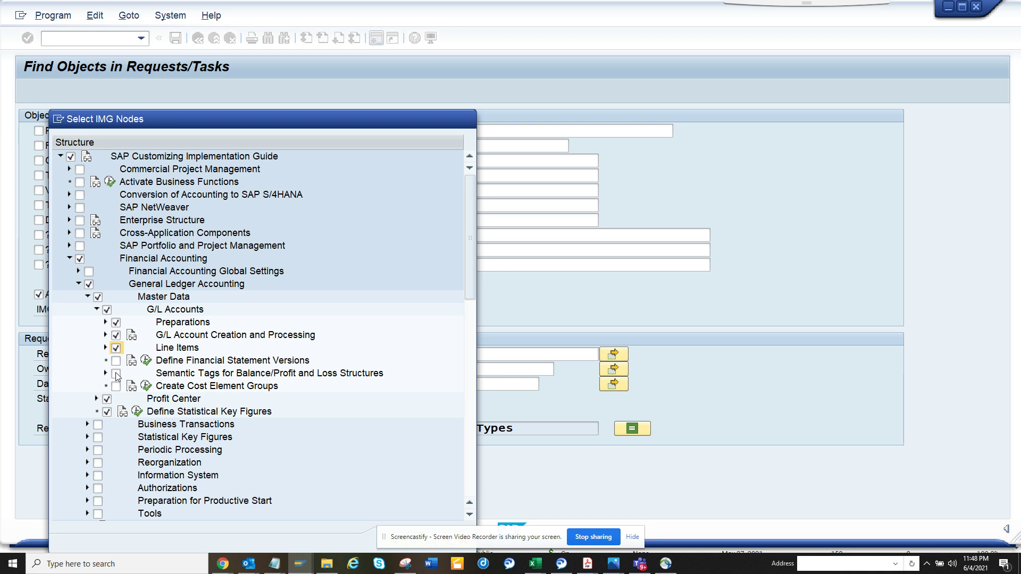
{"action": "left_click", "coordinate": [117, 360]}
{"action": "left_click", "coordinate": [117, 374]}
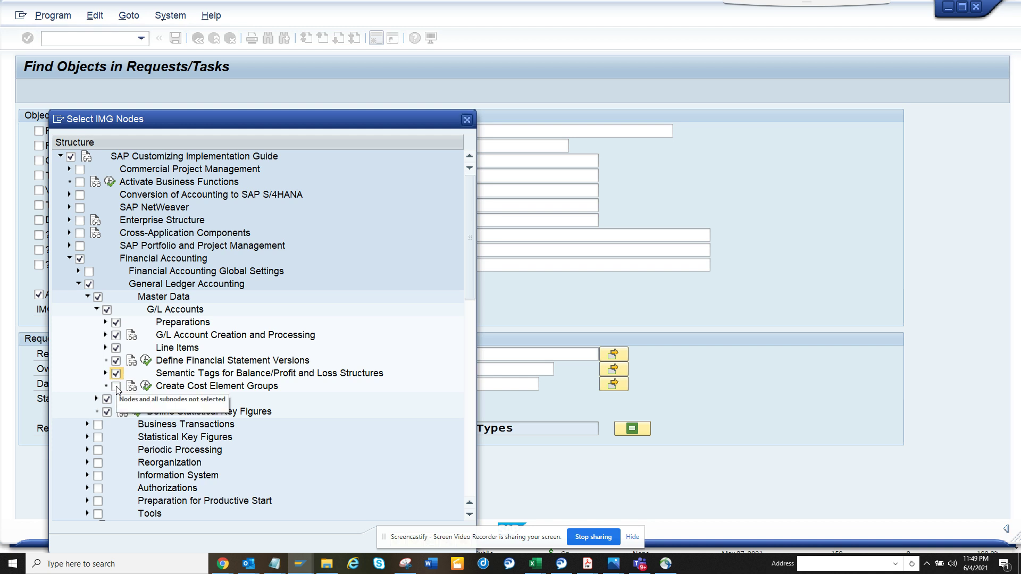
{"action": "left_click", "coordinate": [117, 387]}
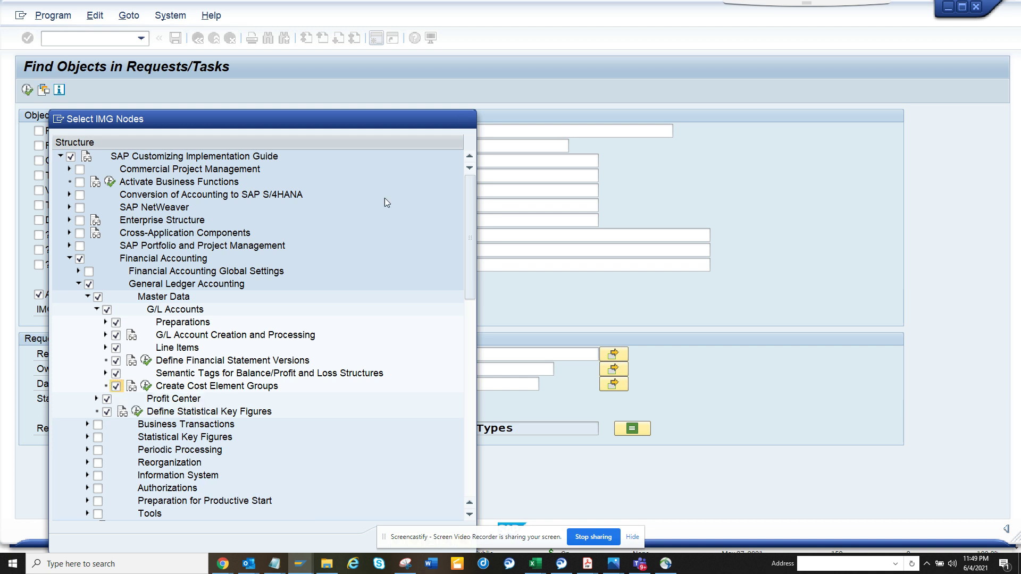
{"action": "left_click_drag", "start_coordinate": [412, 120], "coordinate": [435, 89]}
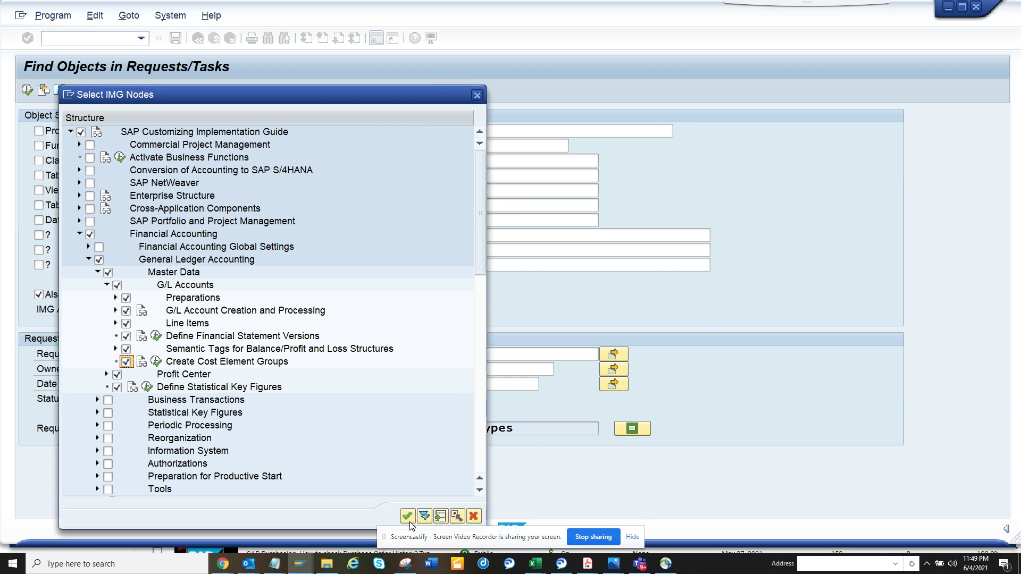
{"action": "left_click", "coordinate": [408, 516]}
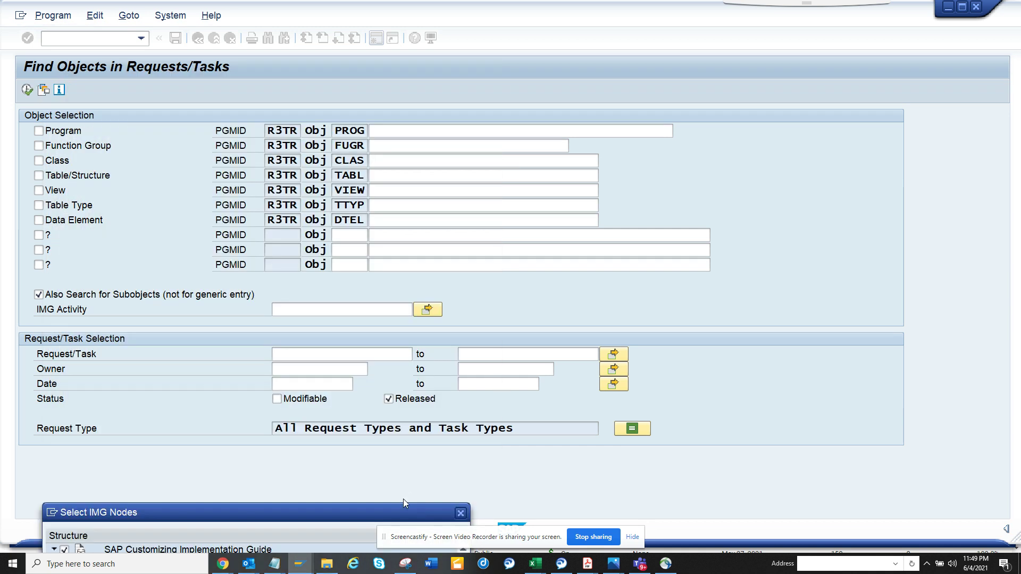
- Confirm the selected IMG nodes and execute the search, which returns no requests
{"action": "left_click_drag", "start_coordinate": [402, 513], "coordinate": [433, 7]}
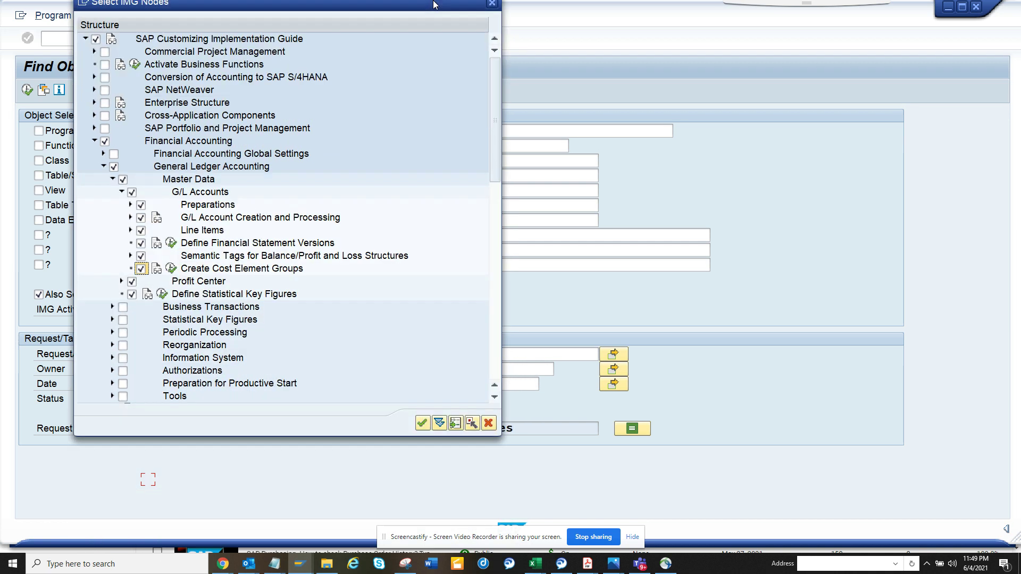
{"action": "left_click", "coordinate": [422, 430]}
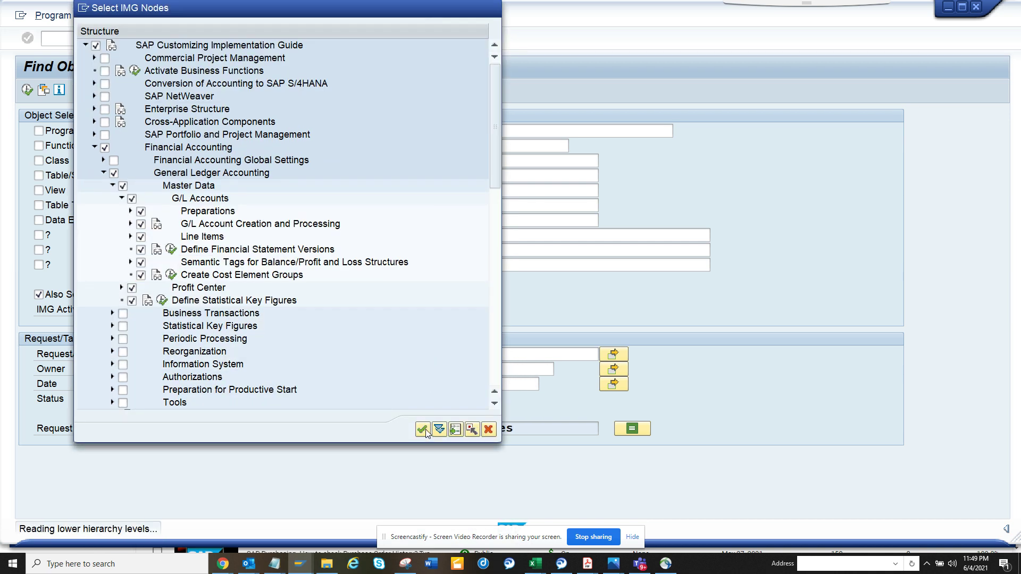
{"action": "left_click", "coordinate": [28, 90]}
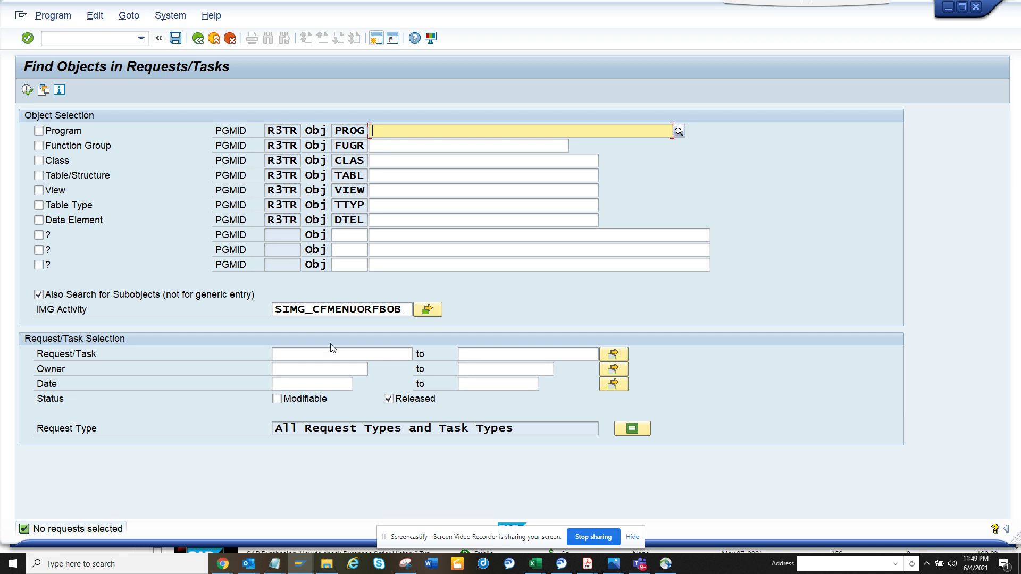
- Add Modifiable to the request status criteria and rerun the search
{"action": "left_click", "coordinate": [278, 399]}
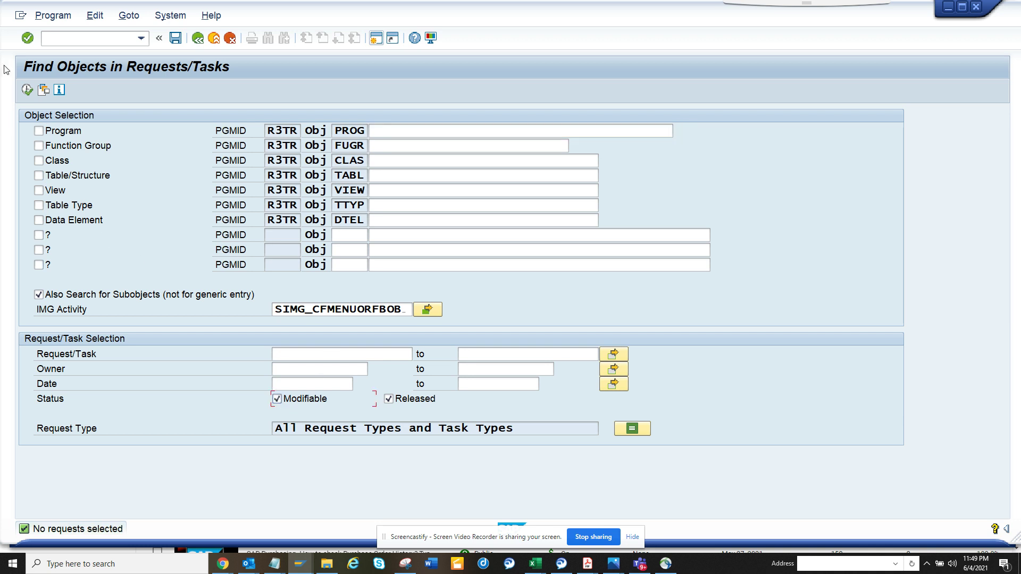
{"action": "left_click", "coordinate": [27, 89]}
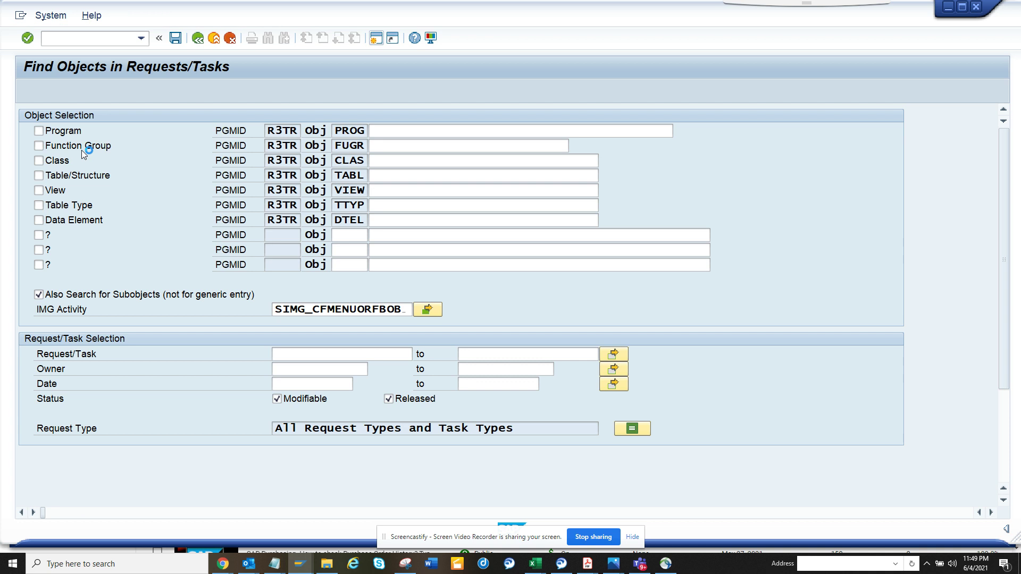